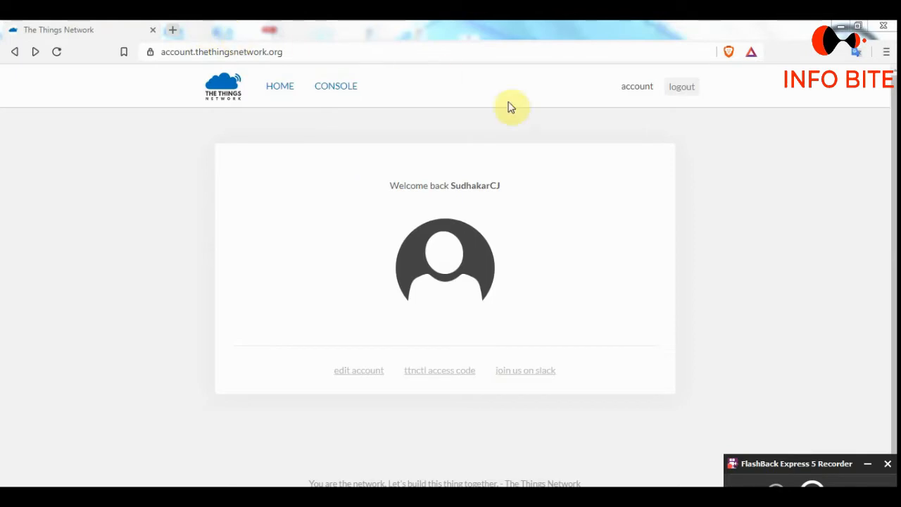
Open the applications list in The Things Network Console and bring up the form for adding a new application
click(707, 259)
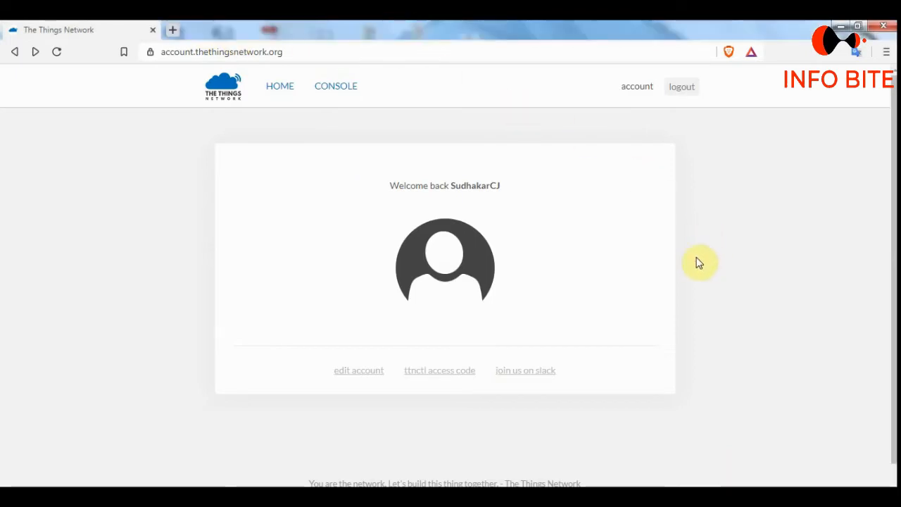
click(335, 95)
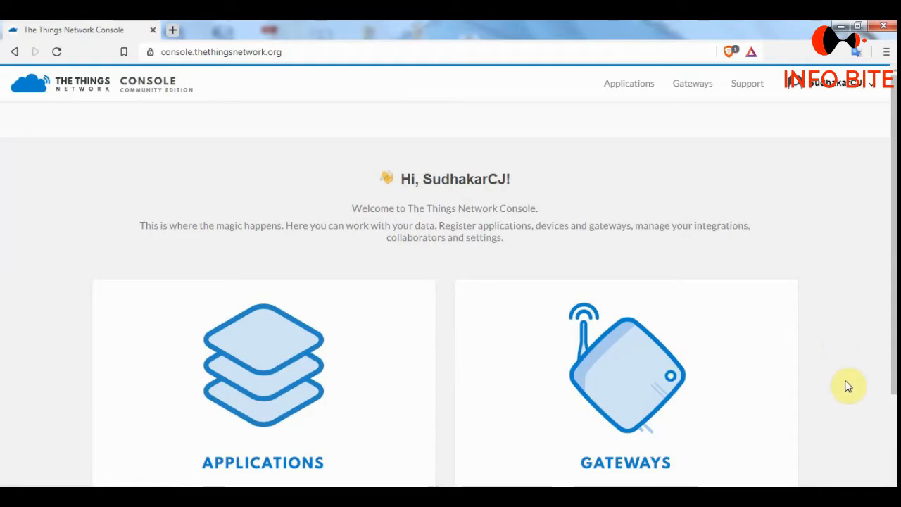
click(255, 380)
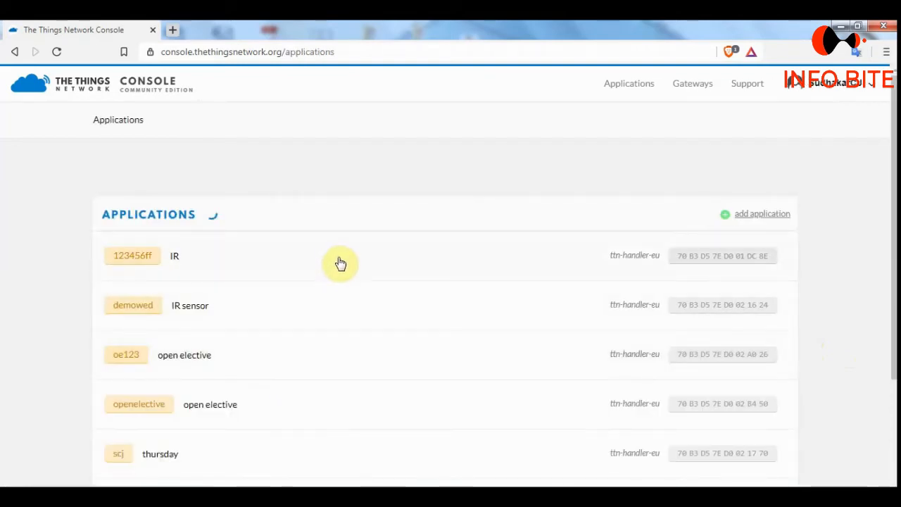
scroll(332, 423, down, 3)
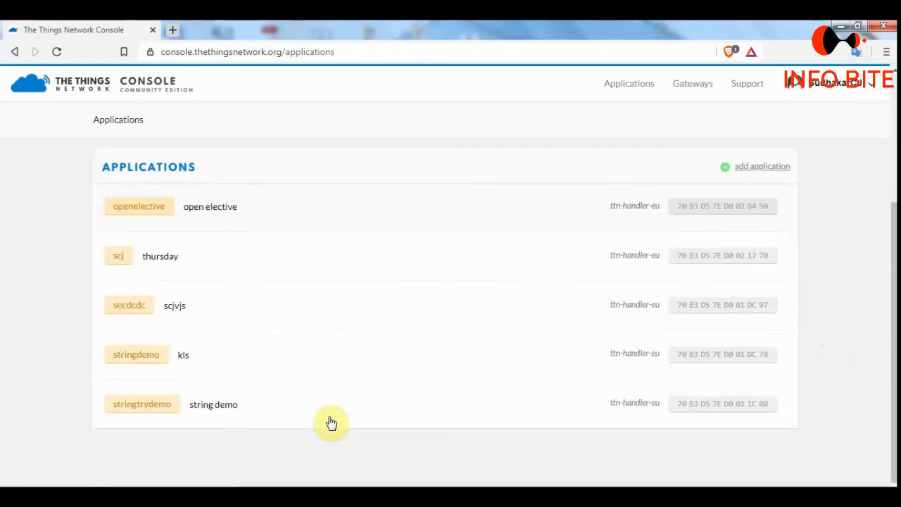
scroll(329, 421, up, 4)
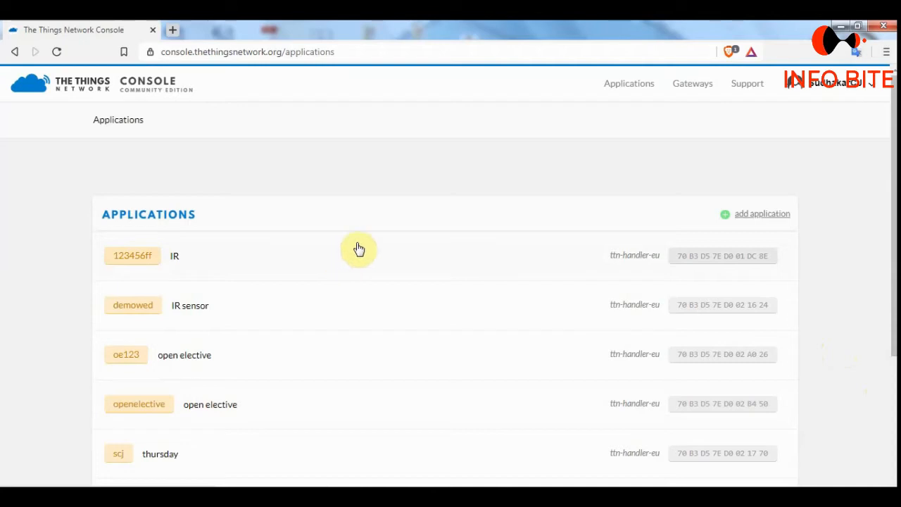
click(756, 222)
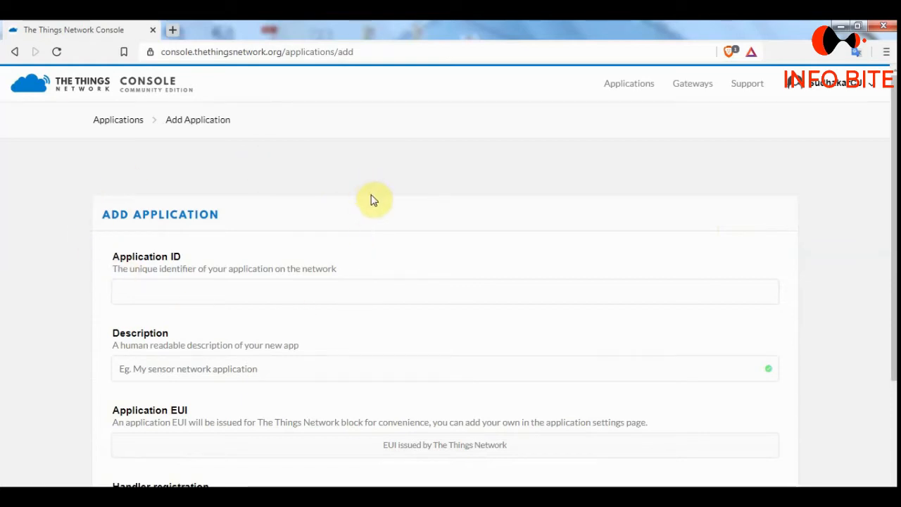
Enter homeautomation16 as the application ID and "temperature sensor" as the description
click(165, 290)
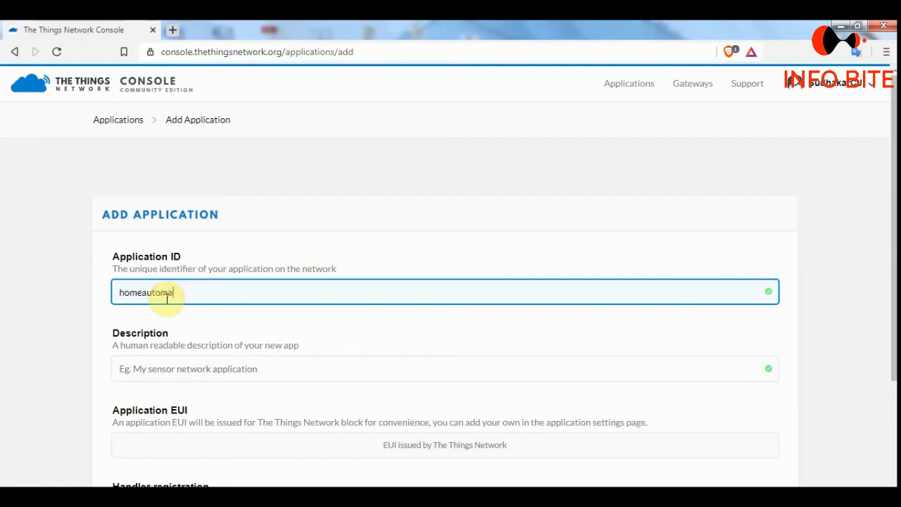
text(tion16)
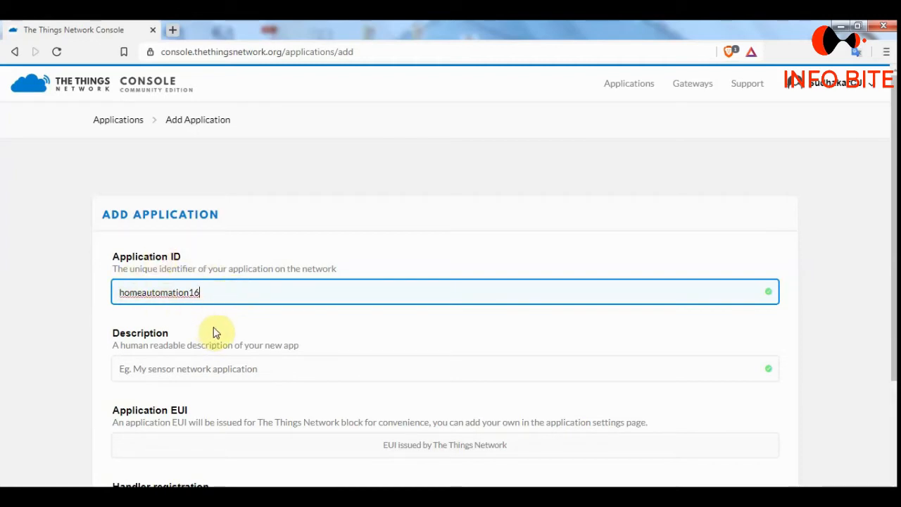
click(157, 372)
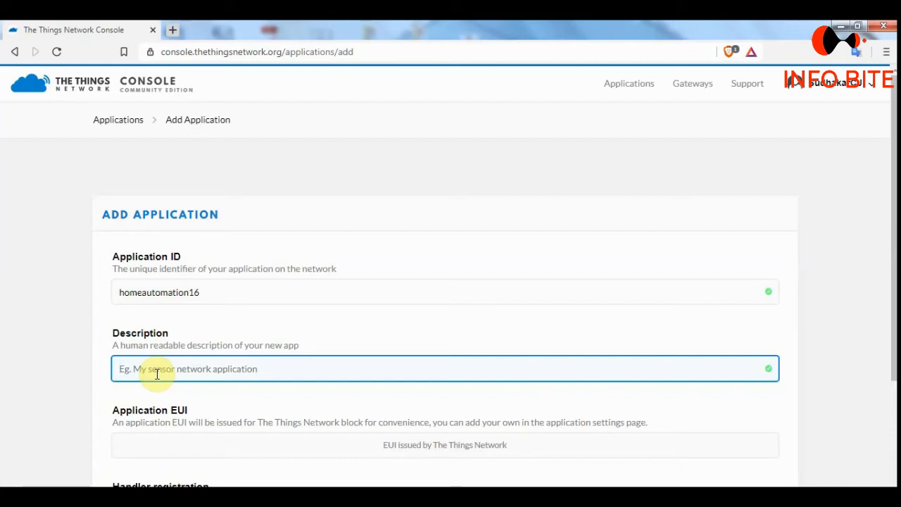
text(temperature sensor)
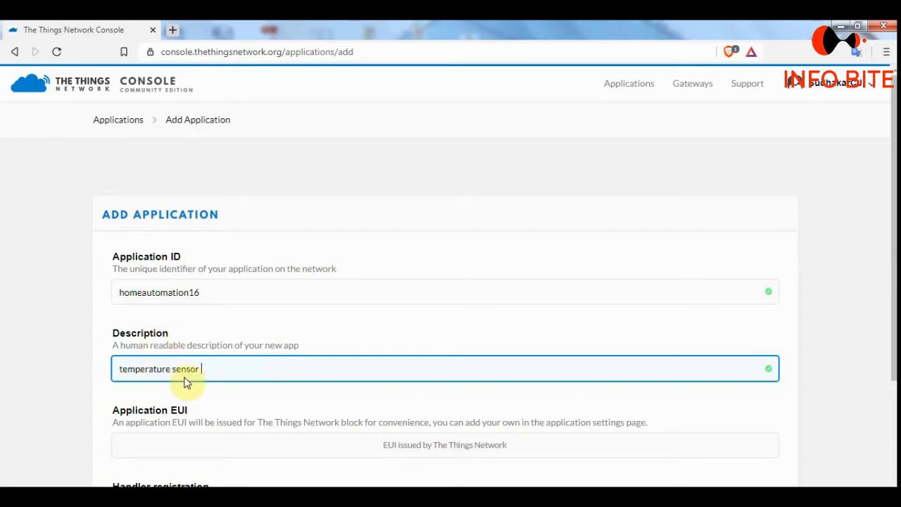
Select ttn-handler-asia-se as the handler registration and add the application
scroll(216, 420, down, 1)
scroll(216, 420, down, 3)
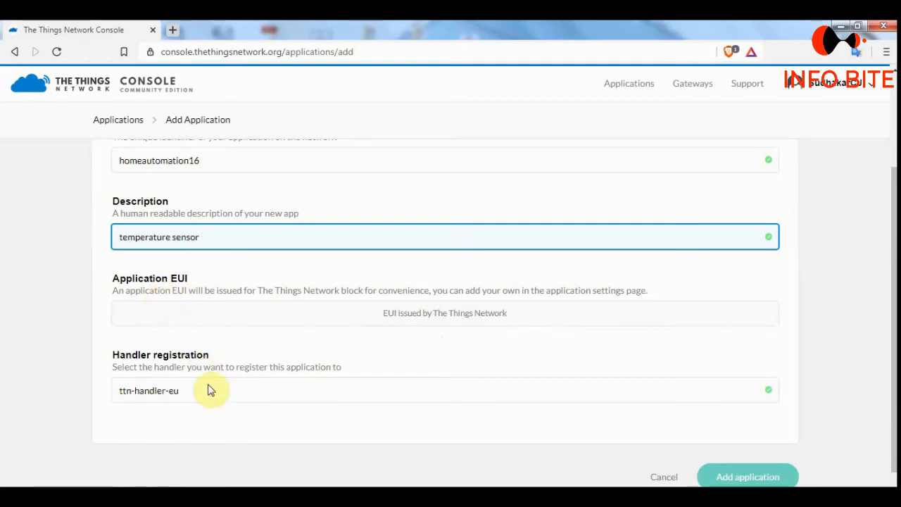
scroll(209, 388, down, 1)
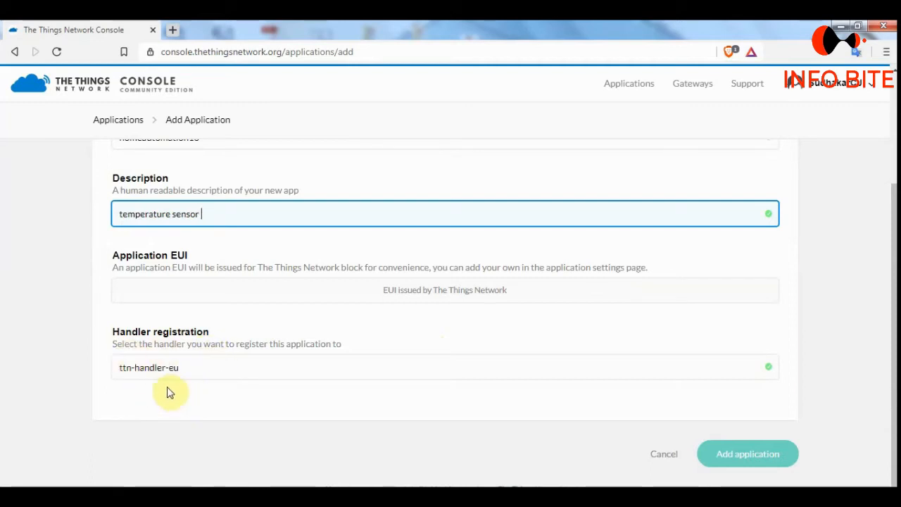
click(165, 368)
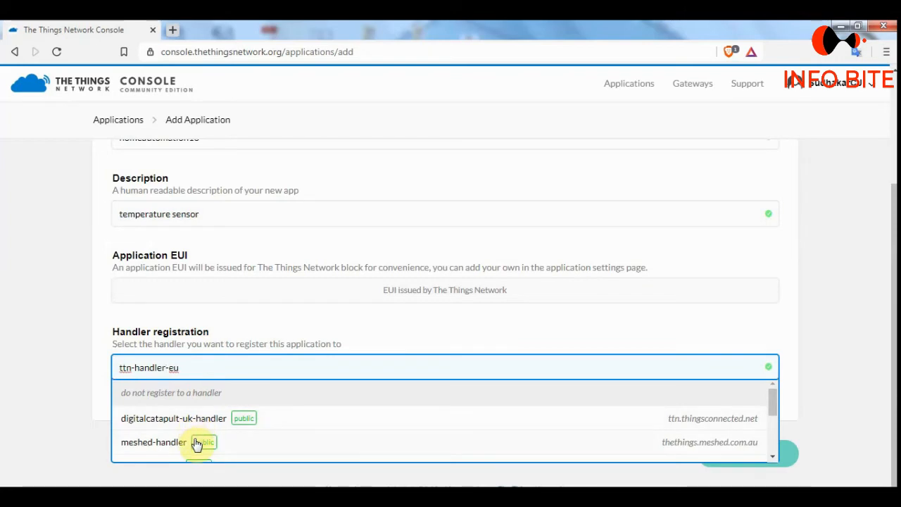
scroll(197, 444, down, 3)
scroll(215, 442, down, 1)
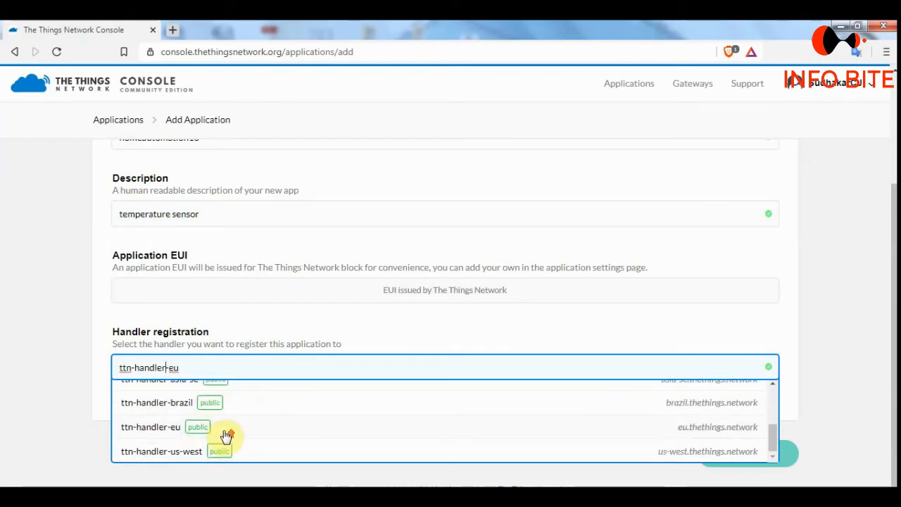
scroll(225, 435, up, 2)
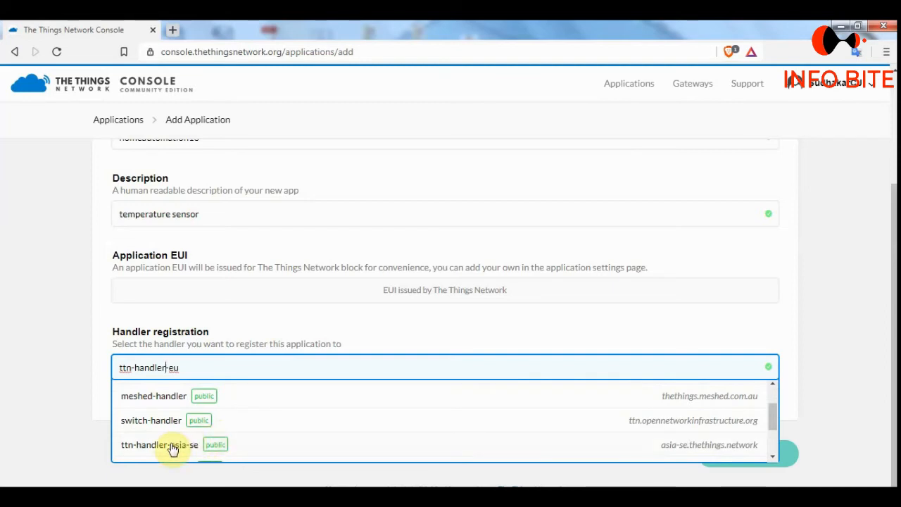
click(140, 447)
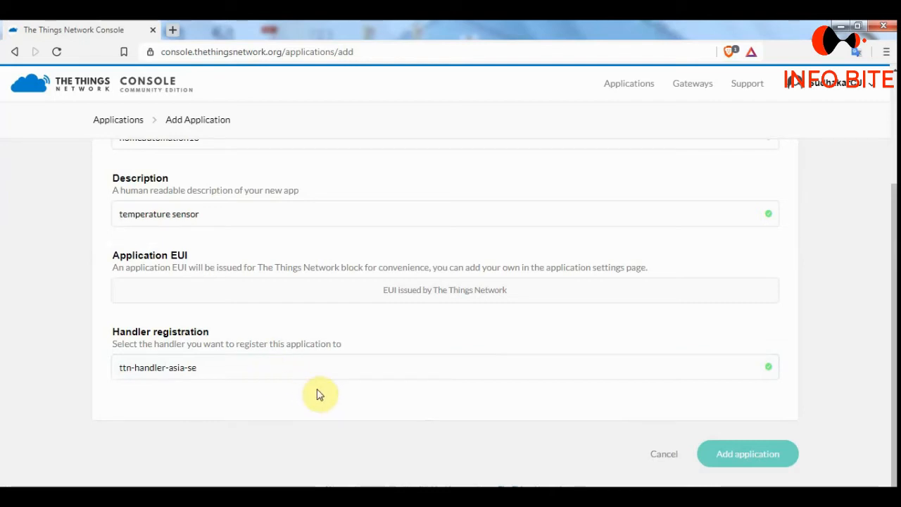
click(744, 459)
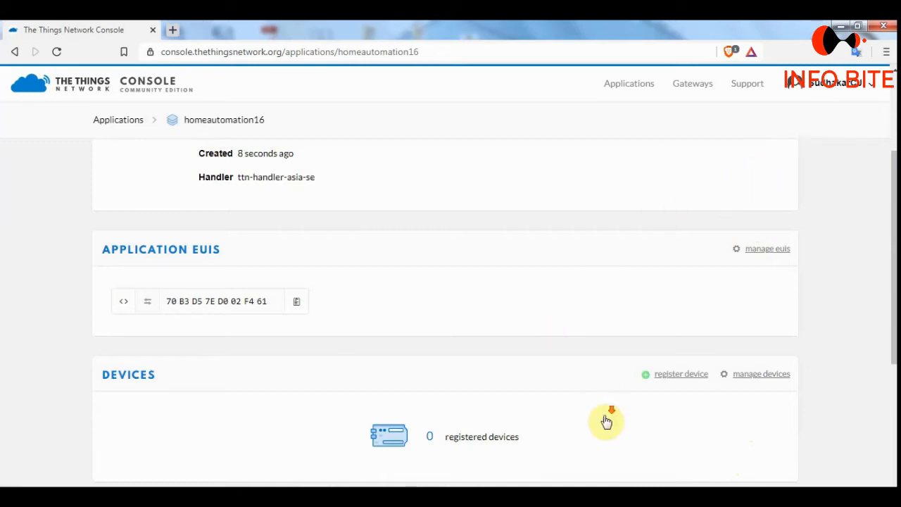
Review the new application's overview, including its details, application EUIs, devices, collaborators and access keys
scroll(606, 421, down, 2)
scroll(606, 421, up, 5)
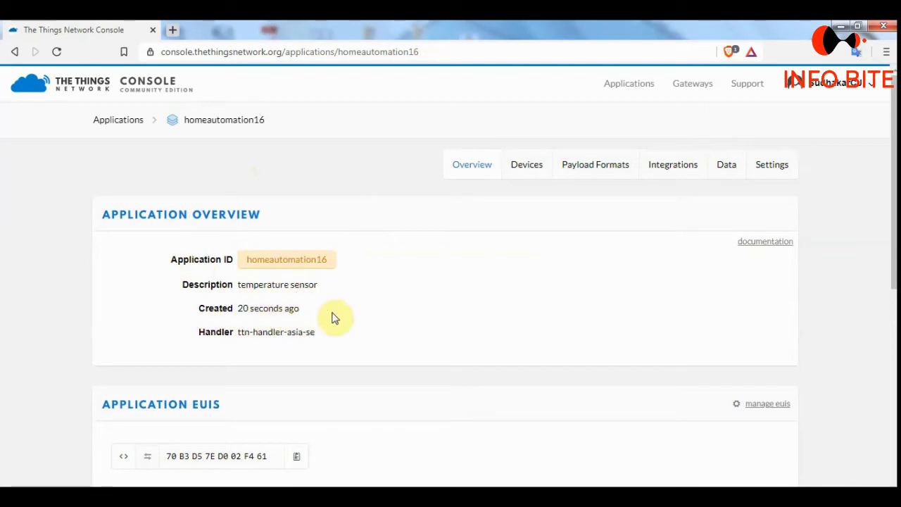
scroll(356, 323, down, 1)
scroll(356, 323, down, 1)
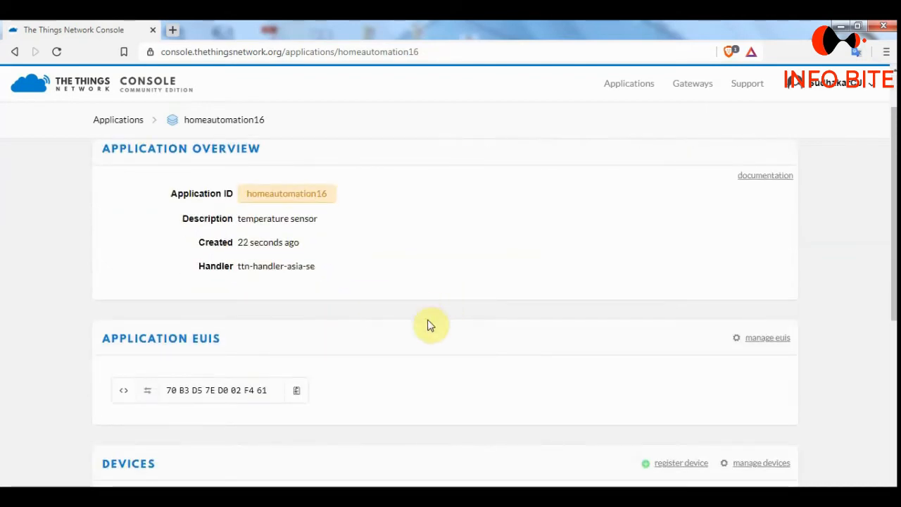
scroll(428, 324, down, 1)
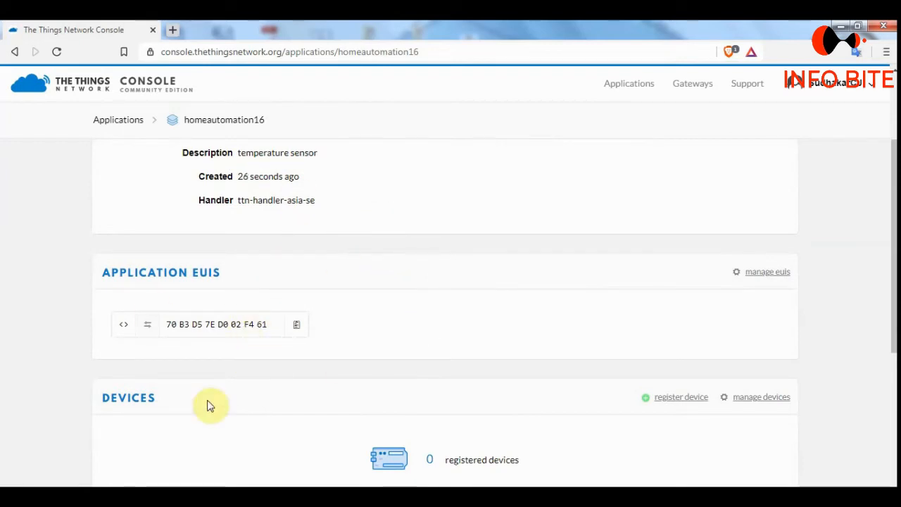
scroll(450, 383, down, 1)
scroll(450, 384, down, 1)
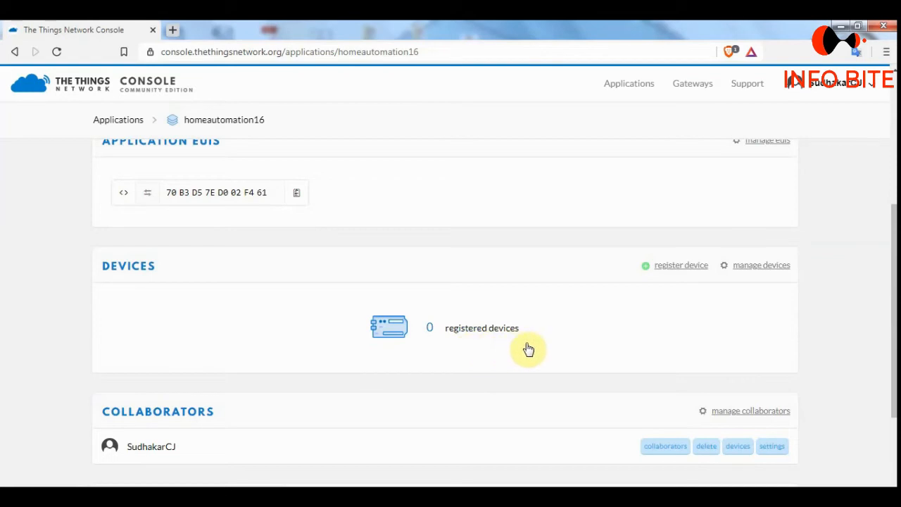
scroll(549, 348, down, 3)
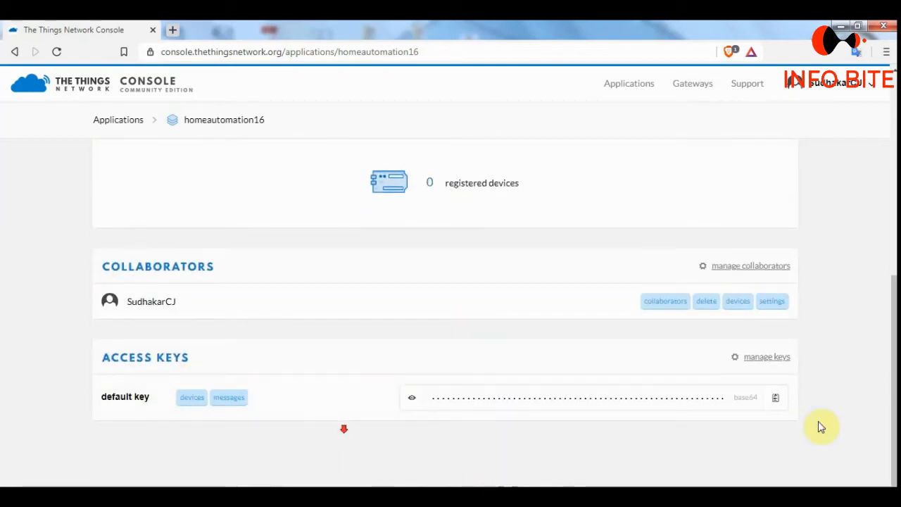
scroll(884, 349, up, 5)
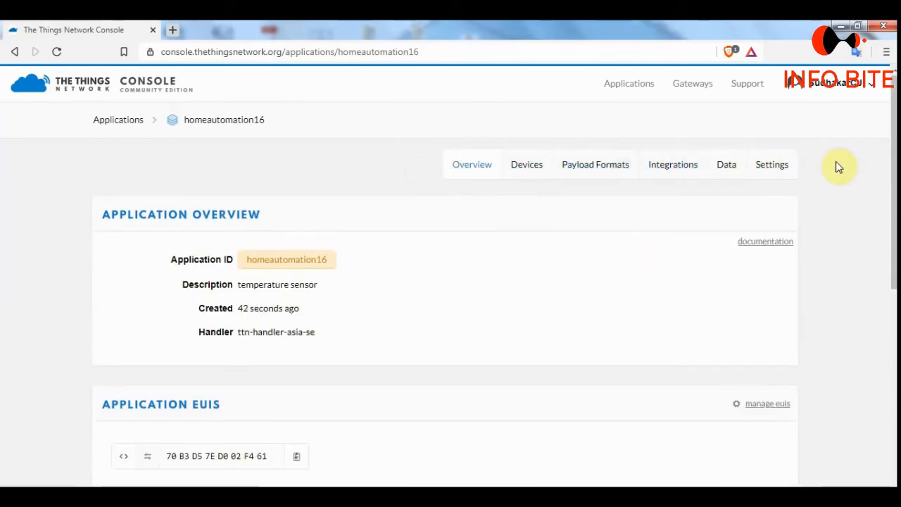
Examine the application's devices, payload formats with the decoder function, integrations, data and settings pages
click(525, 169)
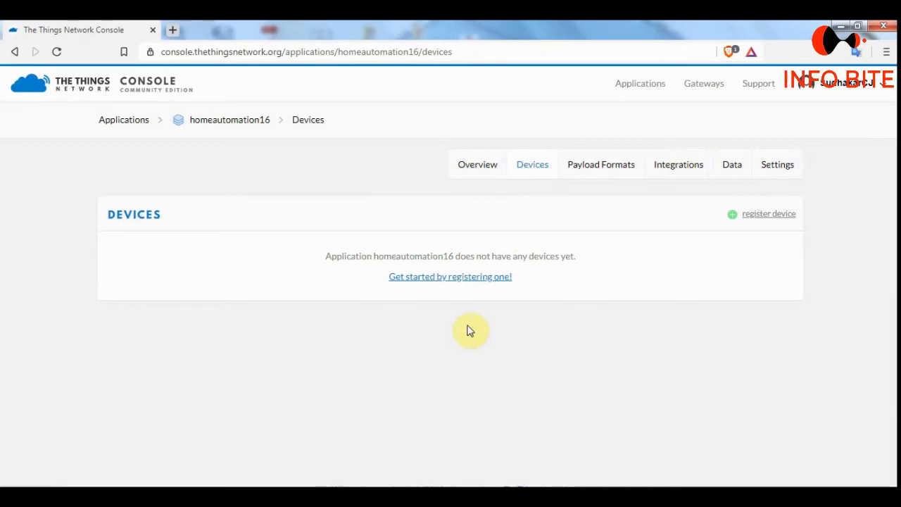
click(593, 174)
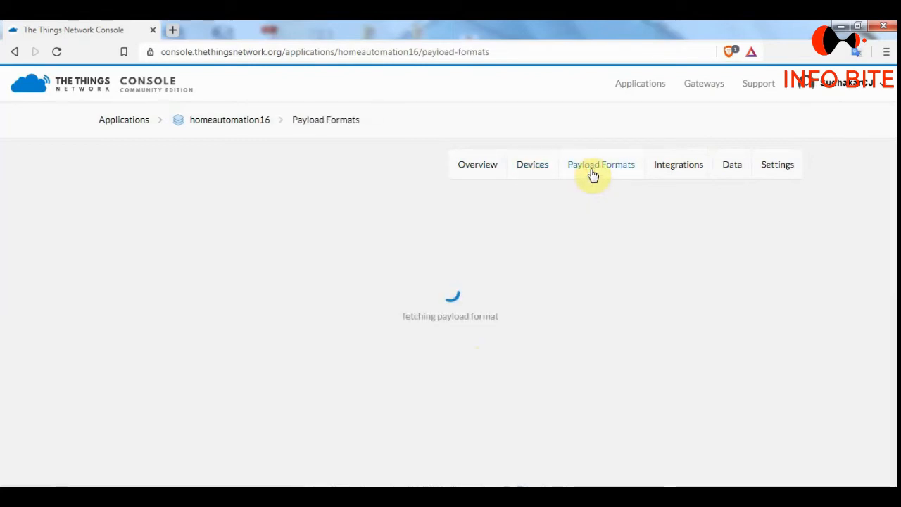
scroll(387, 237, down, 2)
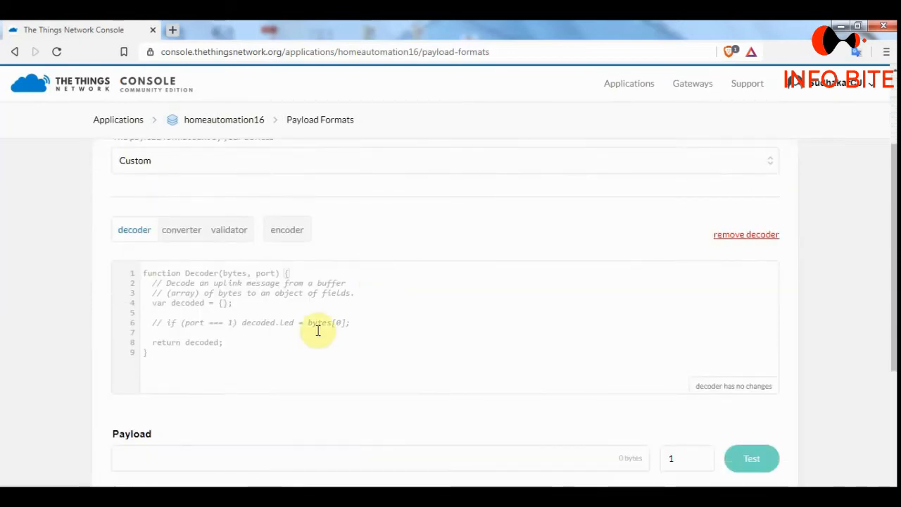
drag(151, 351, 126, 272)
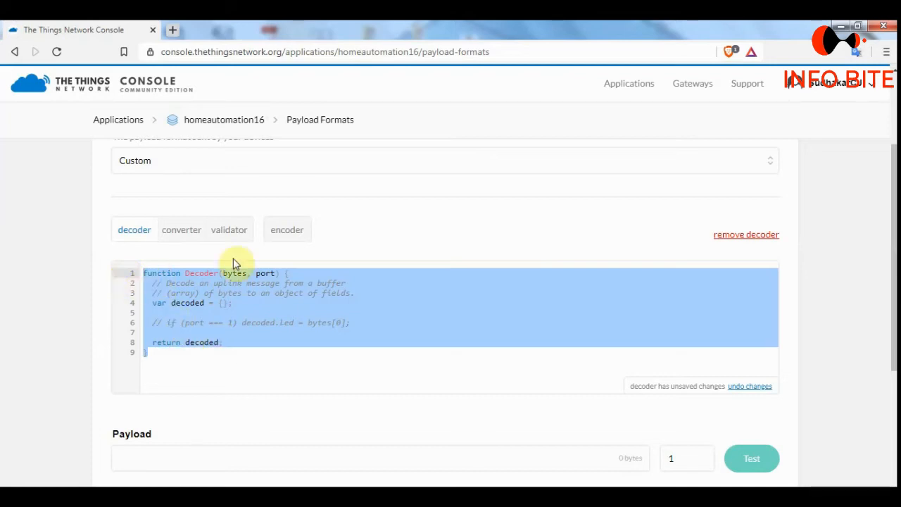
scroll(324, 352, up, 2)
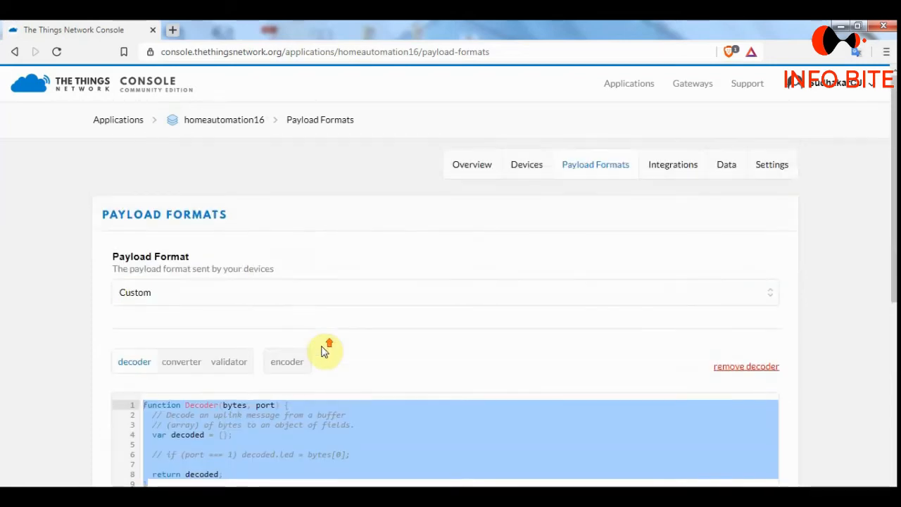
click(678, 166)
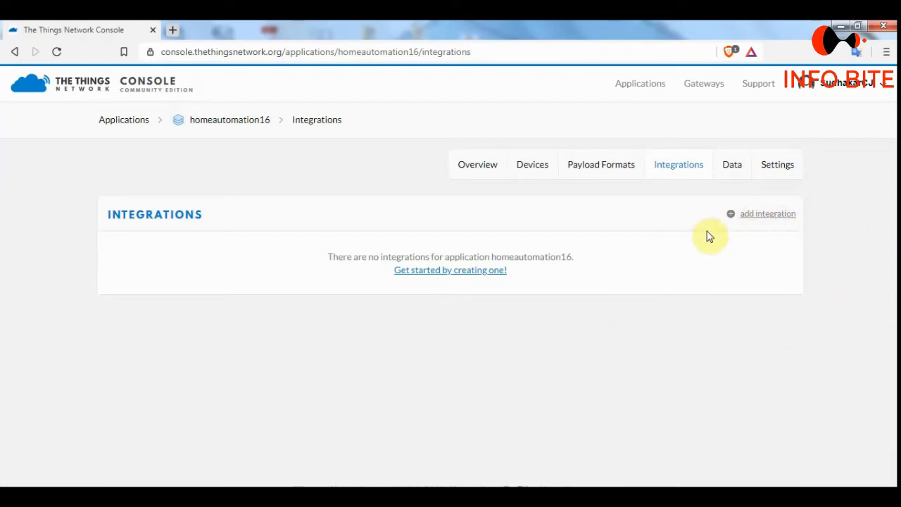
click(730, 164)
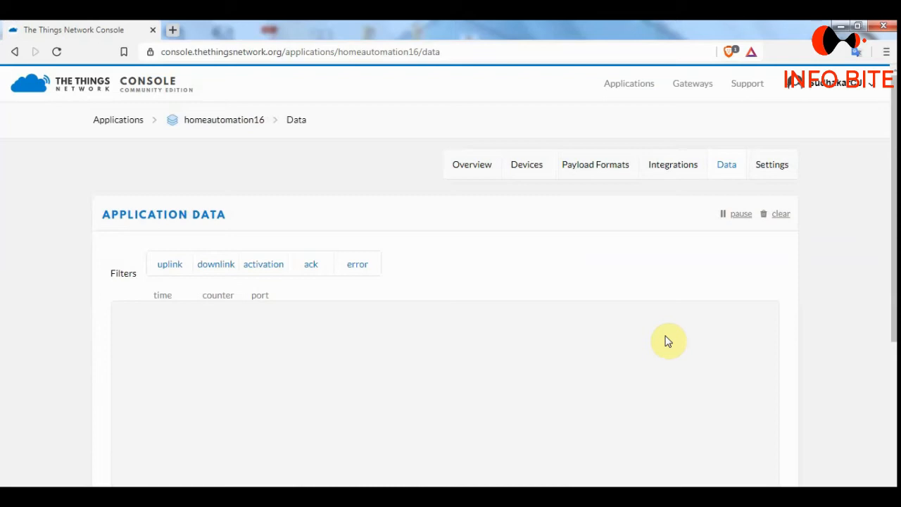
click(782, 167)
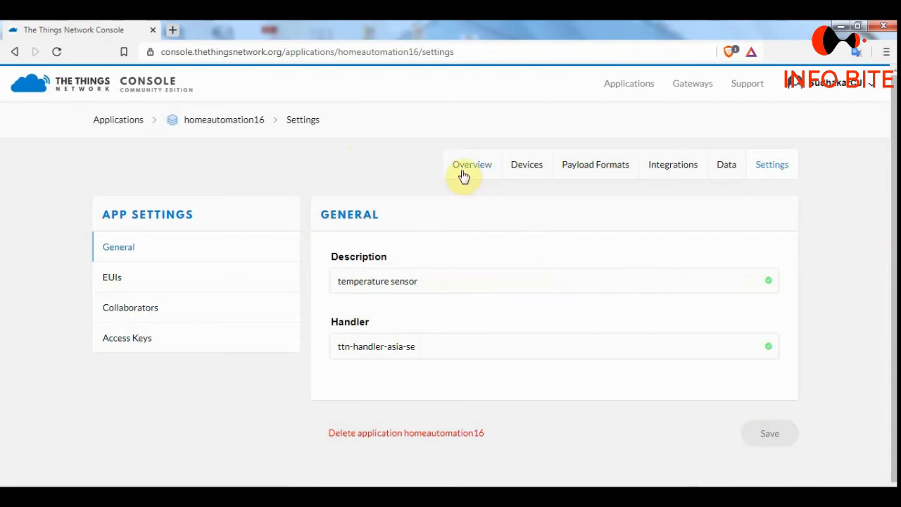
click(528, 169)
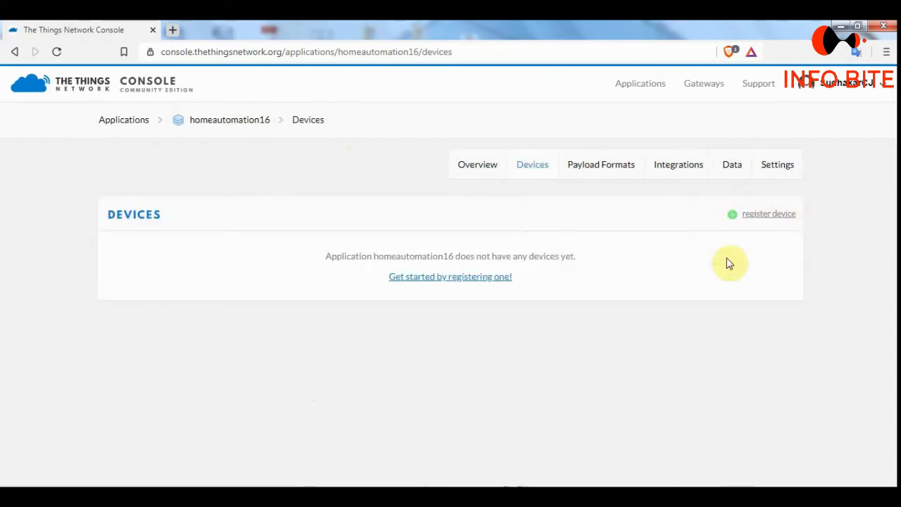
Open the device registration form from the overview of the homeautomation16 application
click(479, 173)
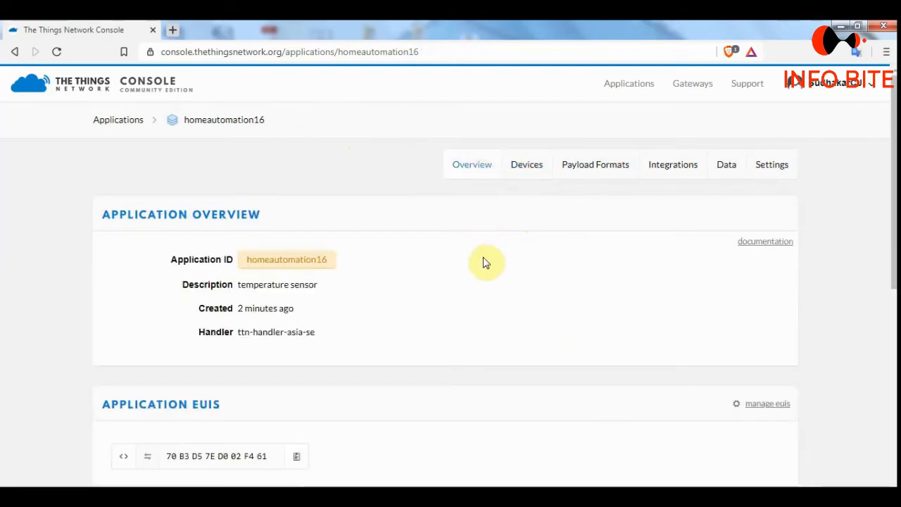
scroll(521, 317, down, 4)
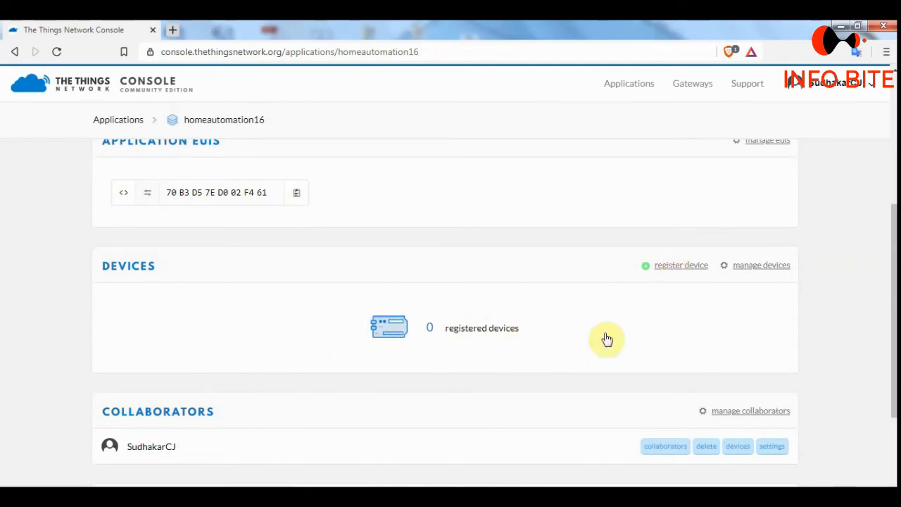
click(668, 273)
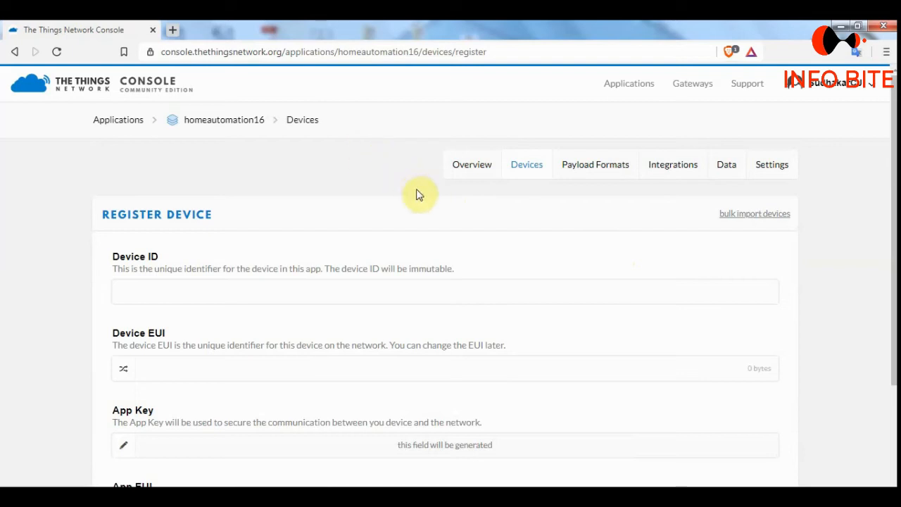
Enter temperature as the device ID in the device registration form
scroll(426, 239, down, 1)
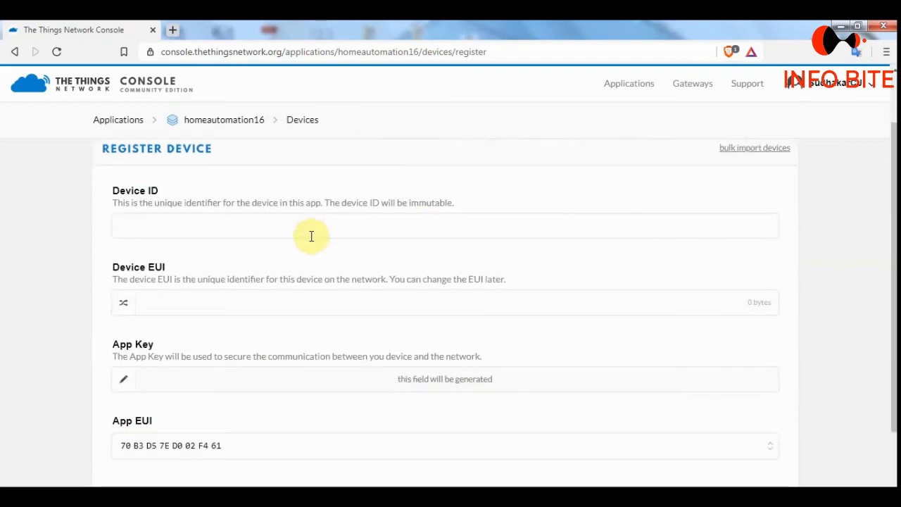
scroll(312, 235, up, 1)
click(243, 289)
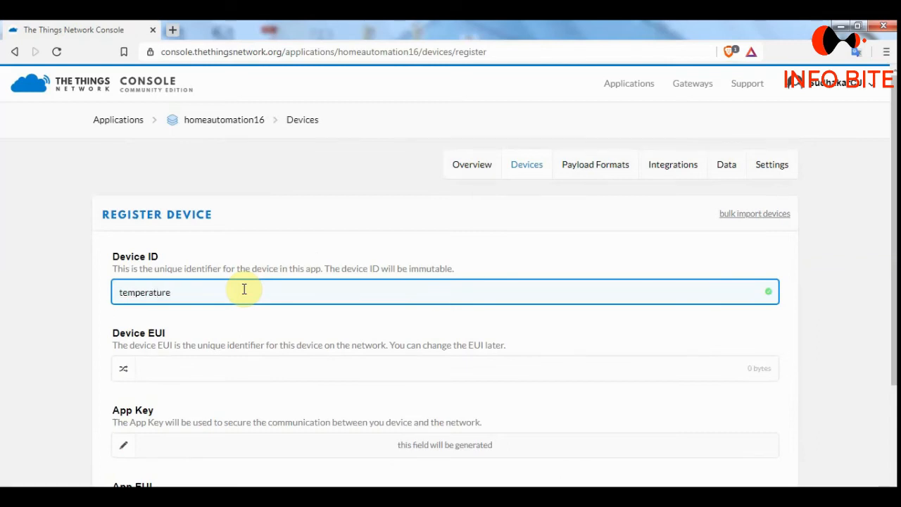
Set the Device EUI to be generated automatically and register the device
scroll(87, 303, down, 1)
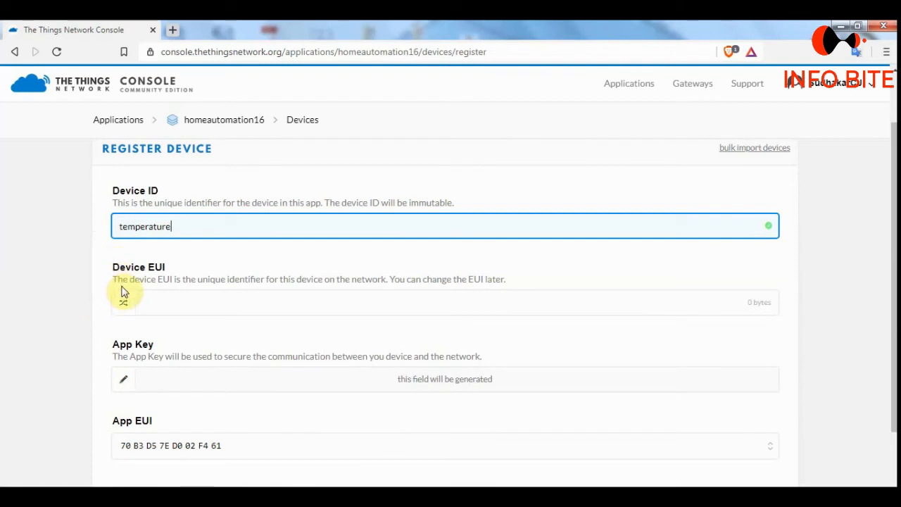
click(167, 302)
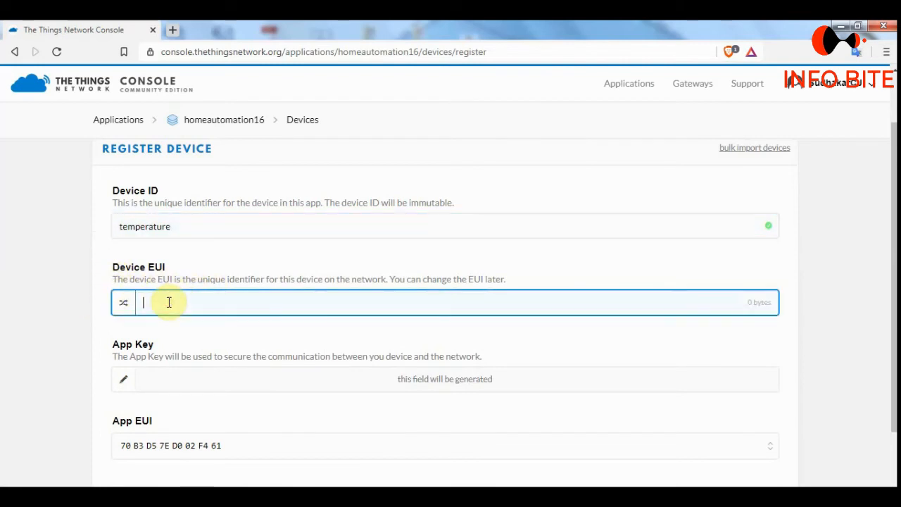
click(124, 307)
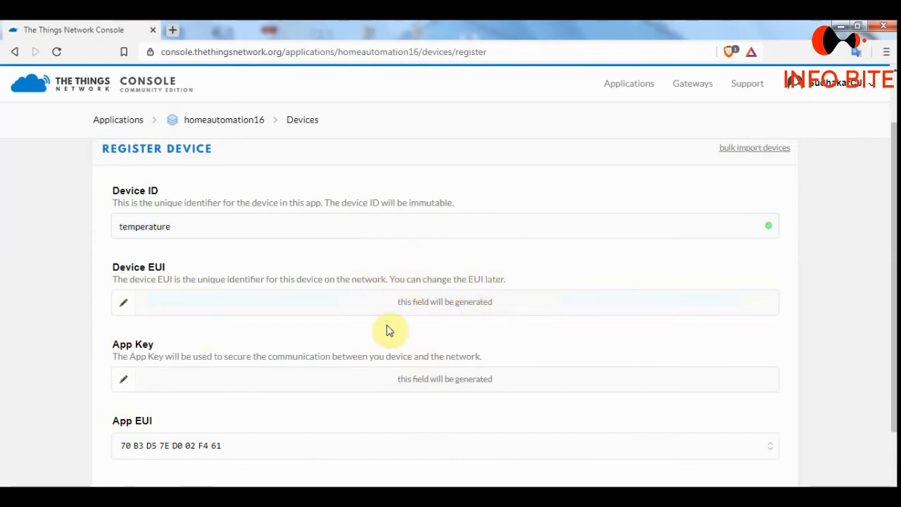
click(123, 308)
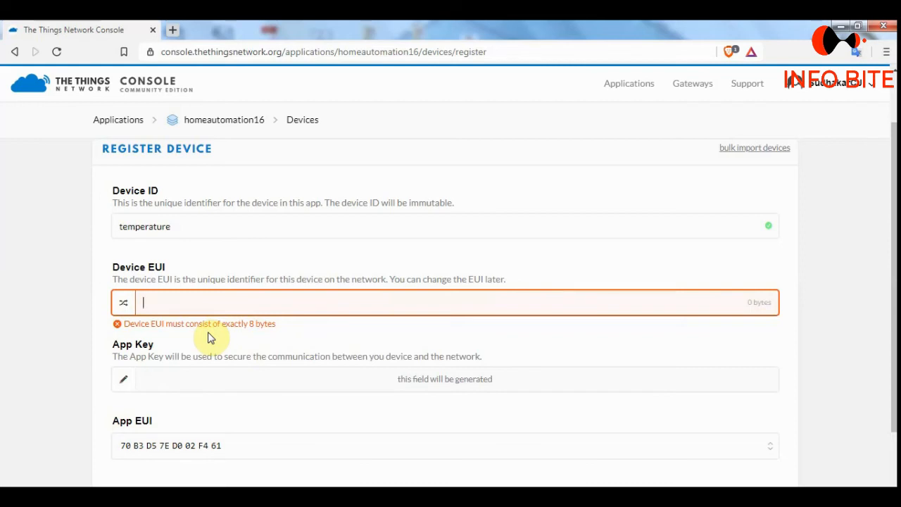
click(123, 302)
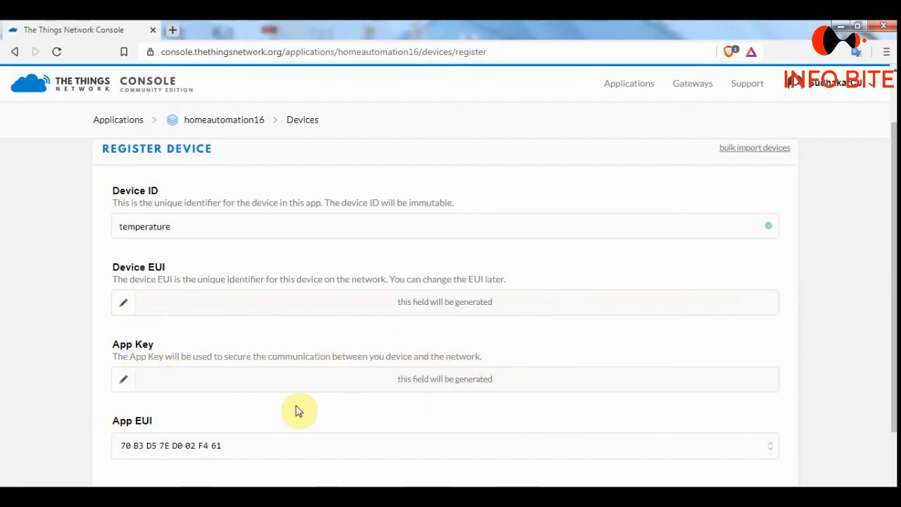
scroll(502, 414, down, 2)
scroll(502, 413, down, 1)
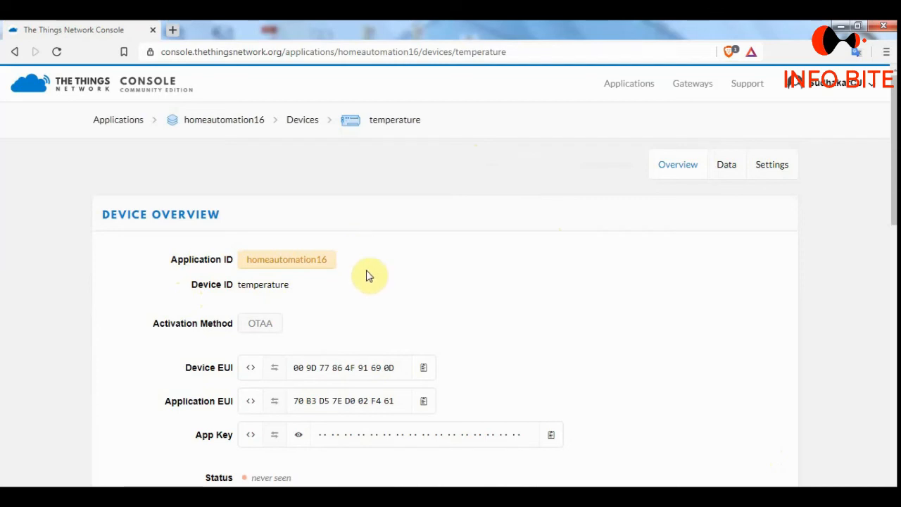
Review the temperature device's page, including its overview, EUIs, app key, status, downlink, uplink simulation and example code
scroll(599, 347, down, 1)
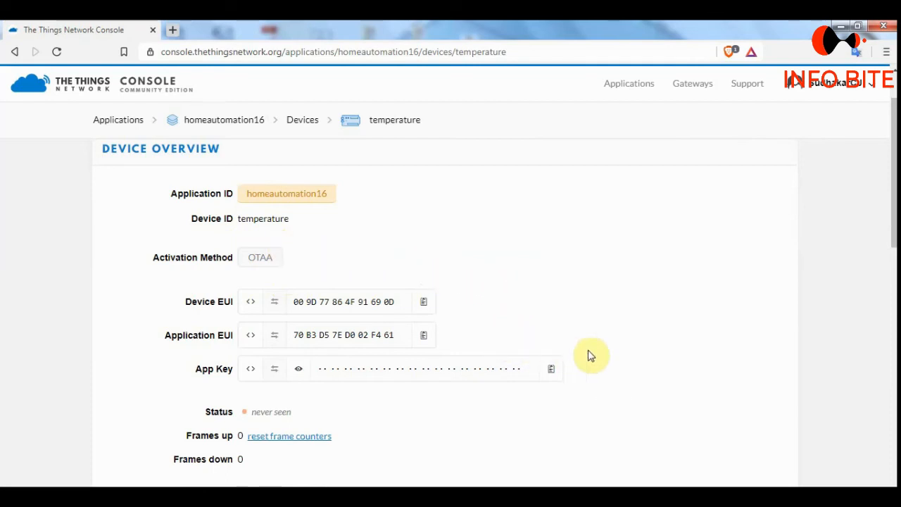
scroll(598, 369, down, 1)
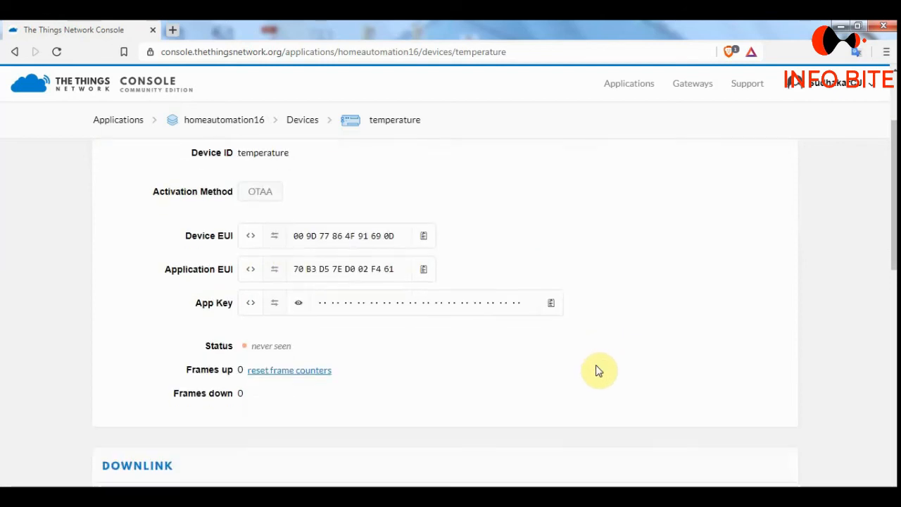
scroll(392, 347, down, 2)
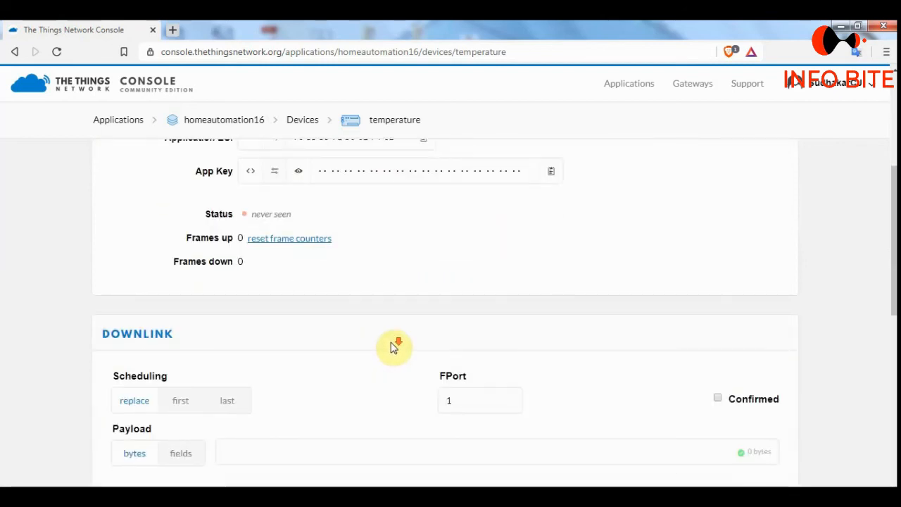
scroll(392, 347, down, 1)
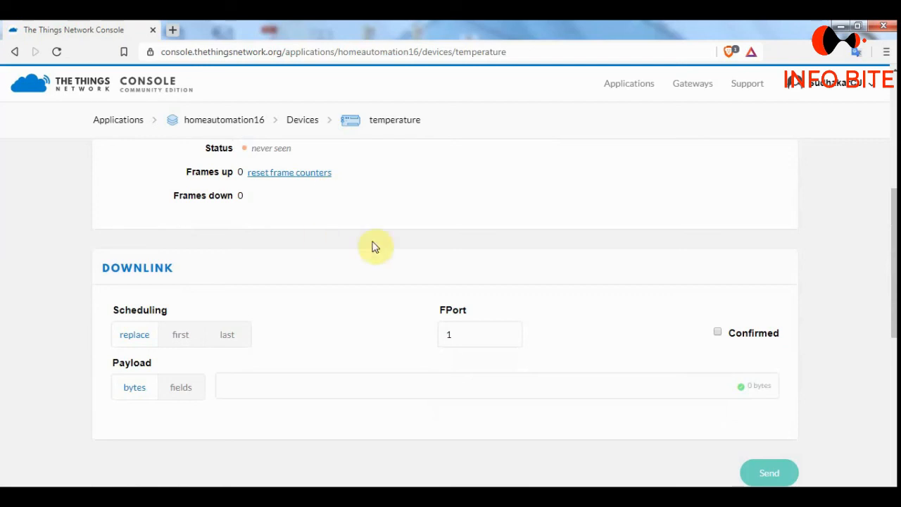
scroll(380, 332, down, 2)
scroll(380, 332, up, 1)
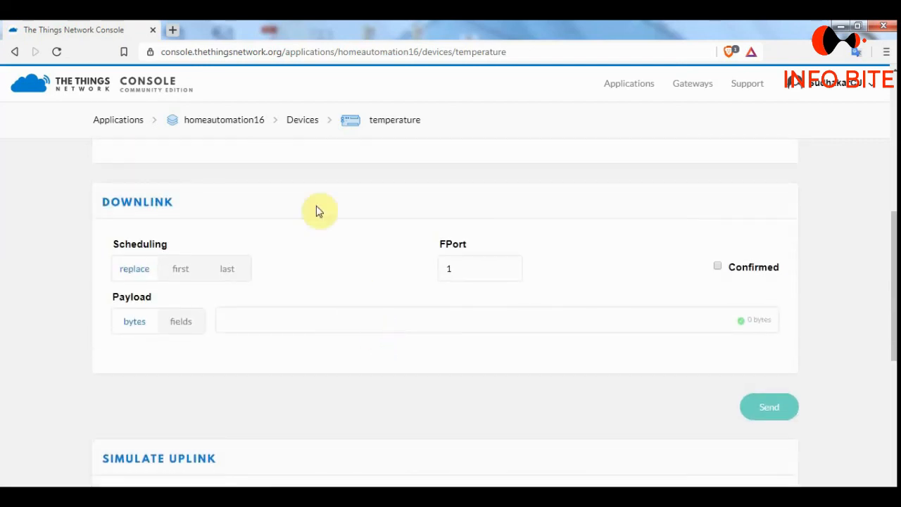
scroll(359, 366, down, 6)
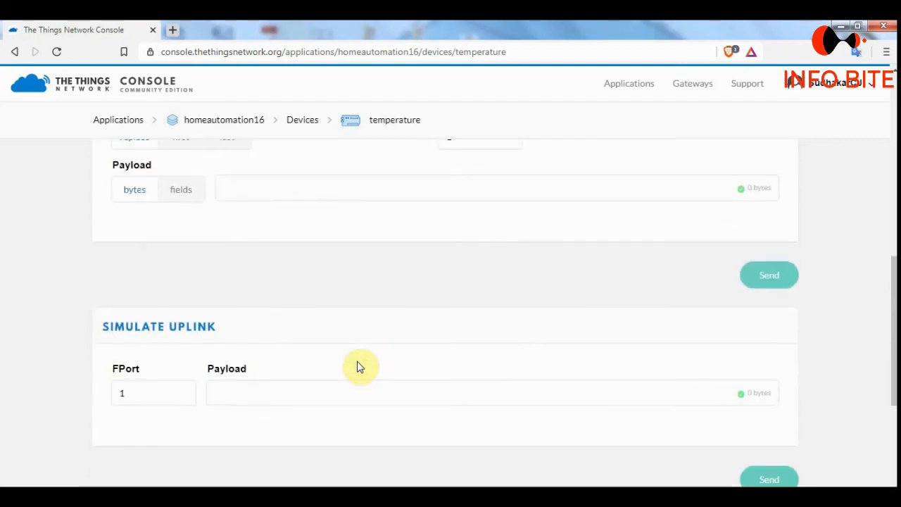
scroll(337, 366, up, 2)
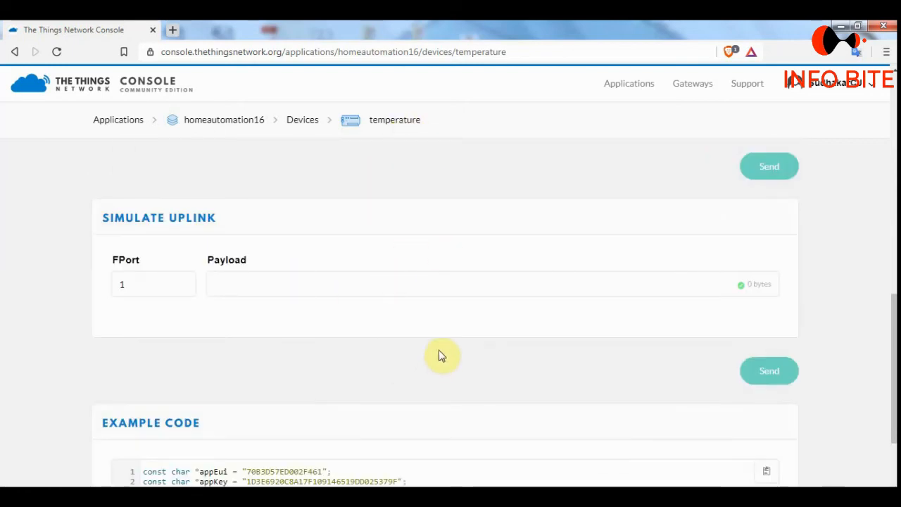
scroll(441, 354, down, 2)
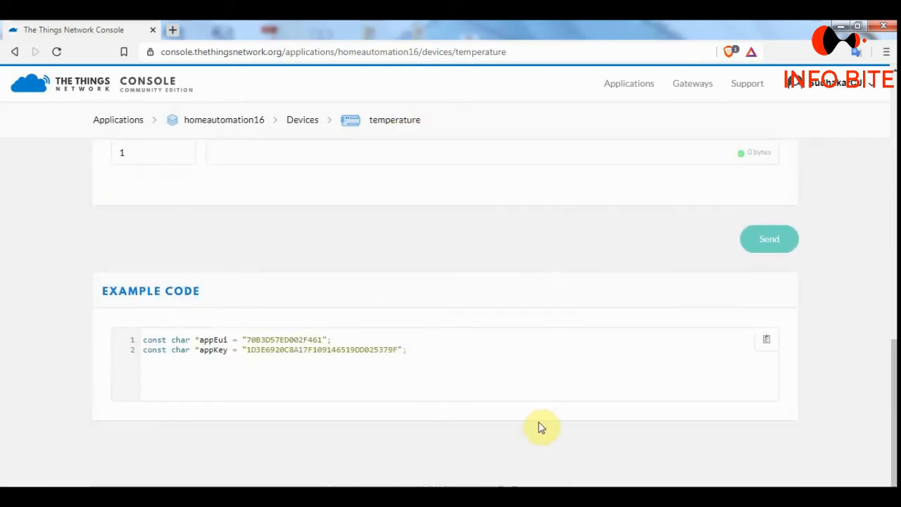
scroll(887, 412, up, 4)
scroll(887, 408, up, 6)
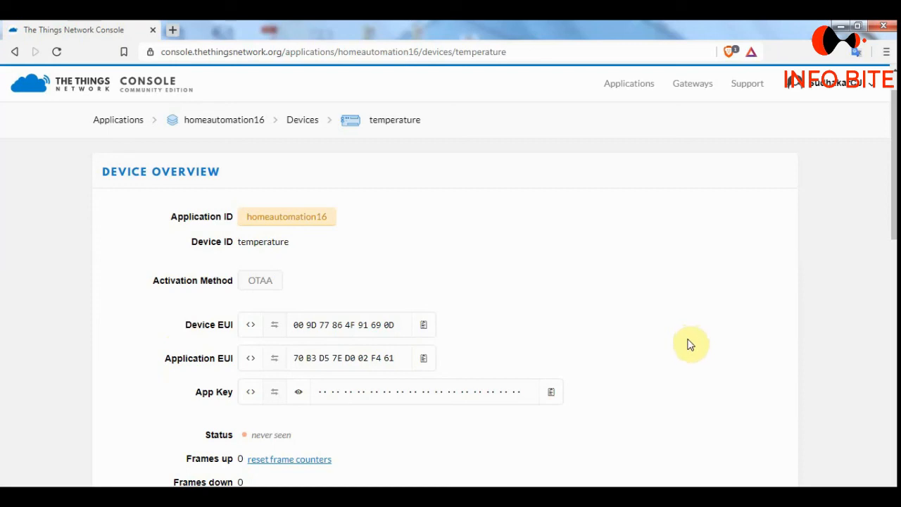
scroll(669, 281, down, 3)
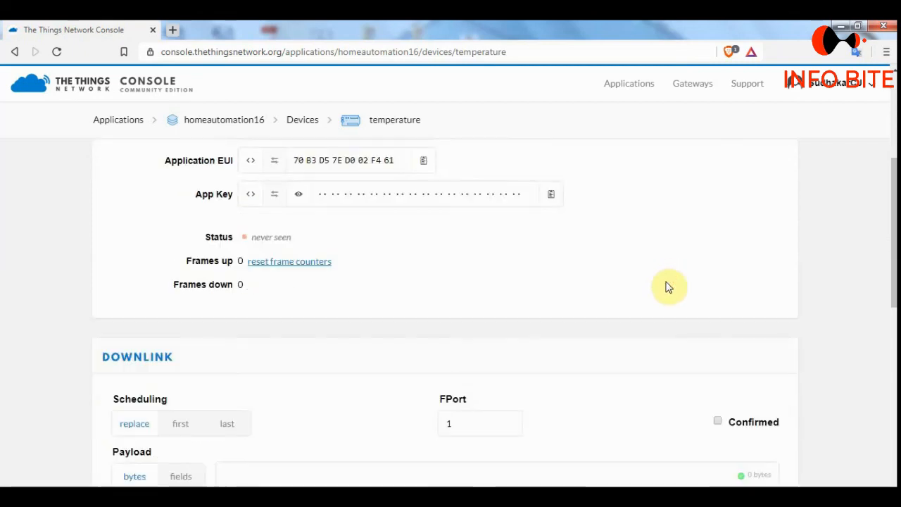
scroll(668, 288, down, 5)
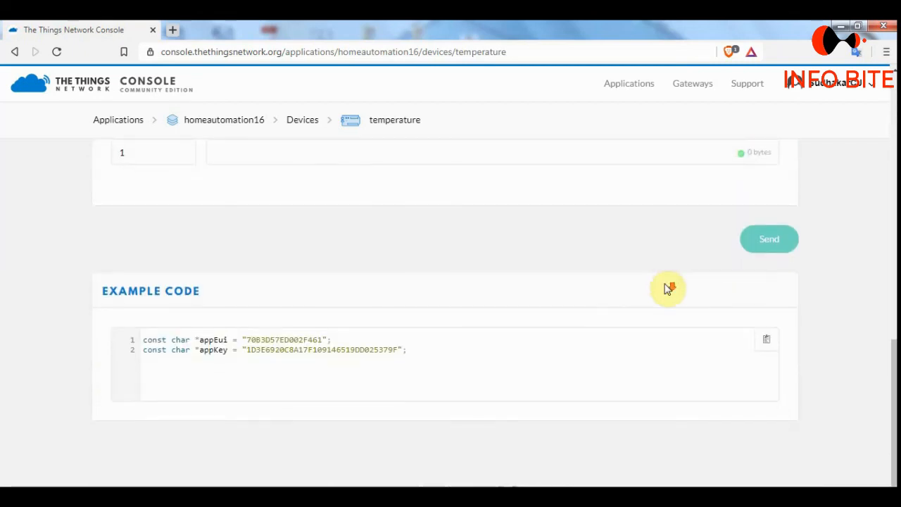
scroll(668, 290, up, 10)
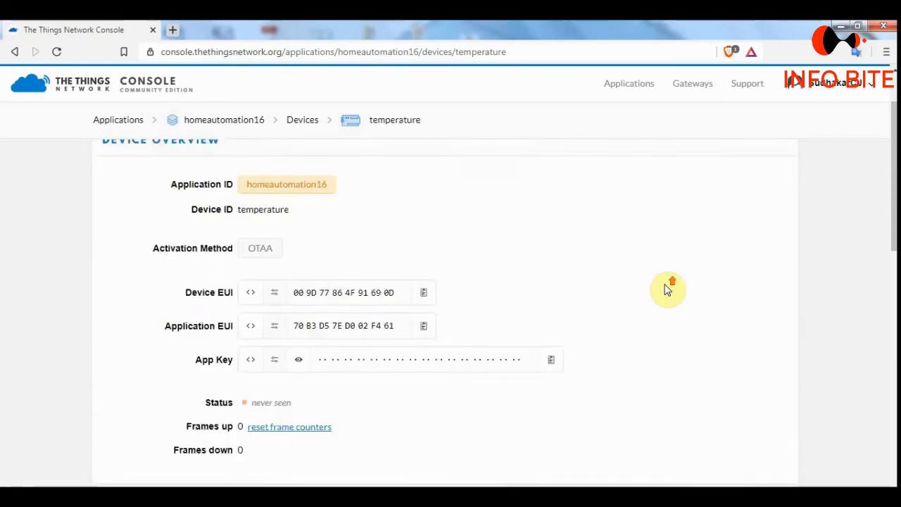